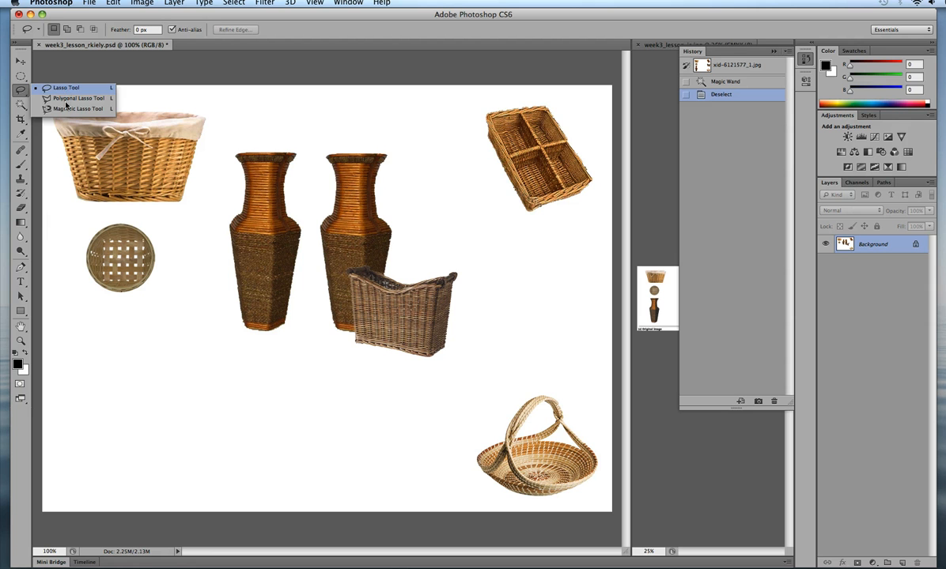
Step: Draw a loose Polygonal Lasso selection around the cloth-lined basket, including some of the white background
click(66, 99)
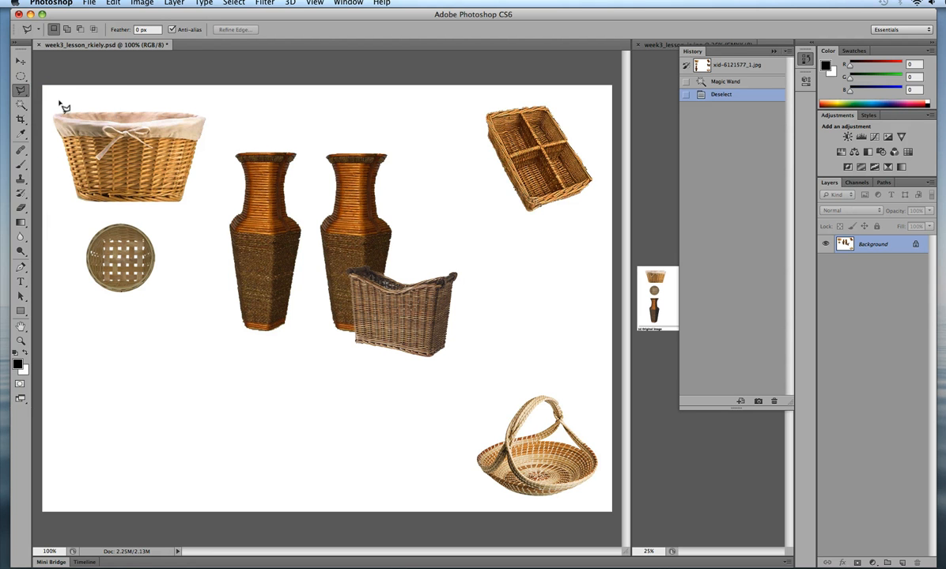
click(58, 99)
click(217, 97)
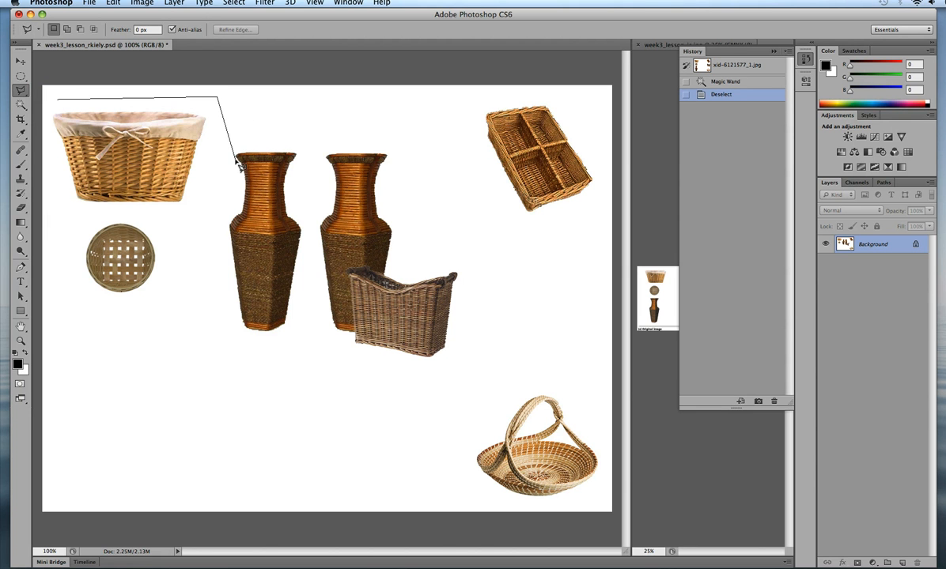
click(183, 233)
click(64, 211)
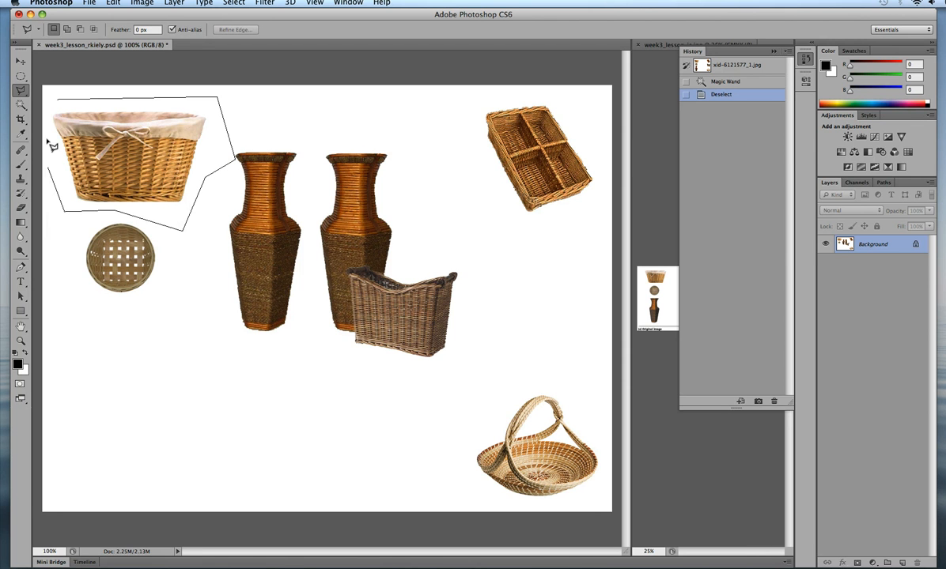
click(55, 102)
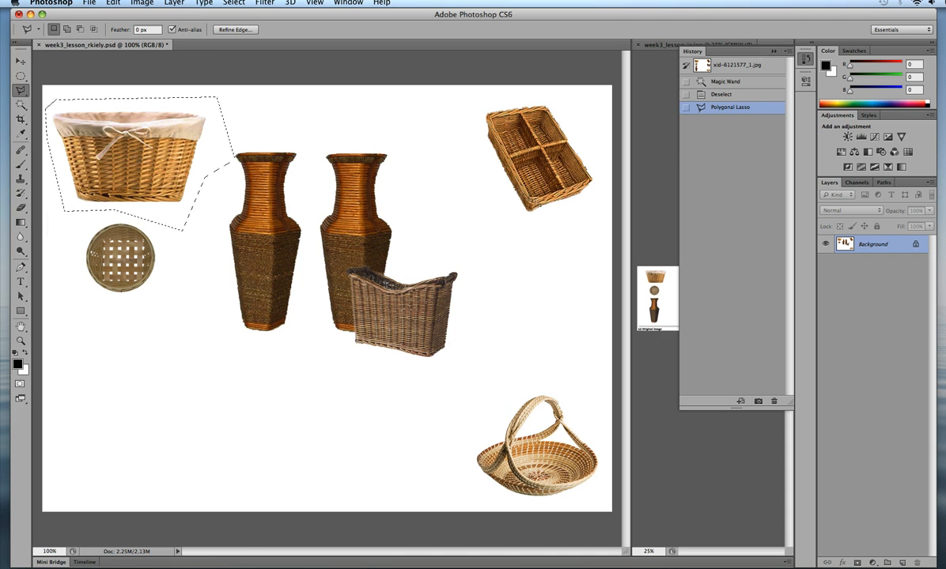
Step: Set the Magic Wand tolerance to 15
click(21, 107)
click(79, 110)
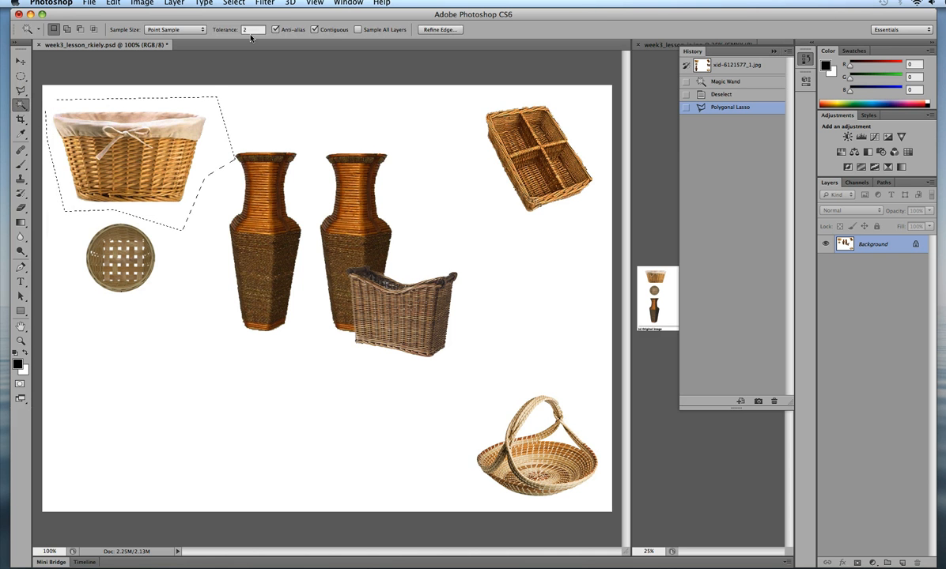
drag(238, 32, 228, 34)
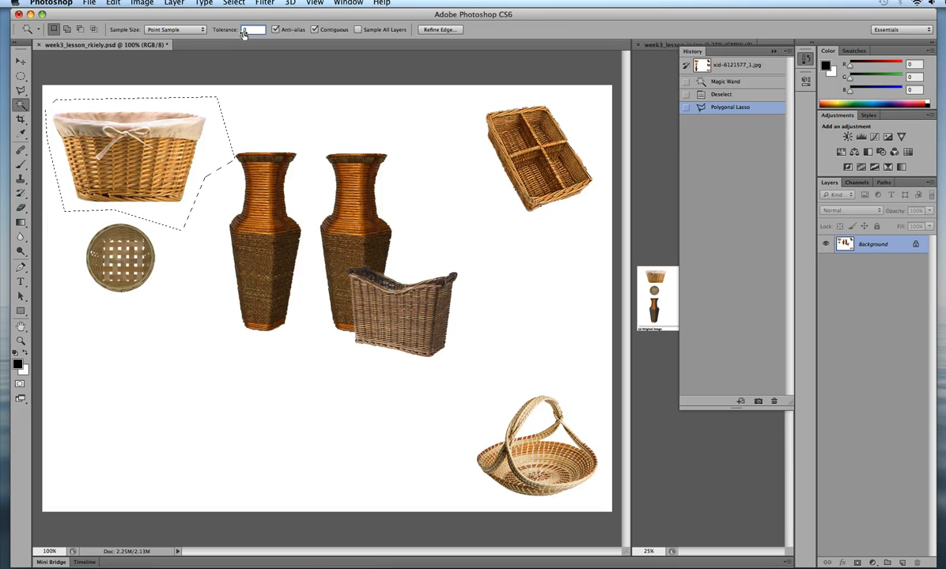
text(75)
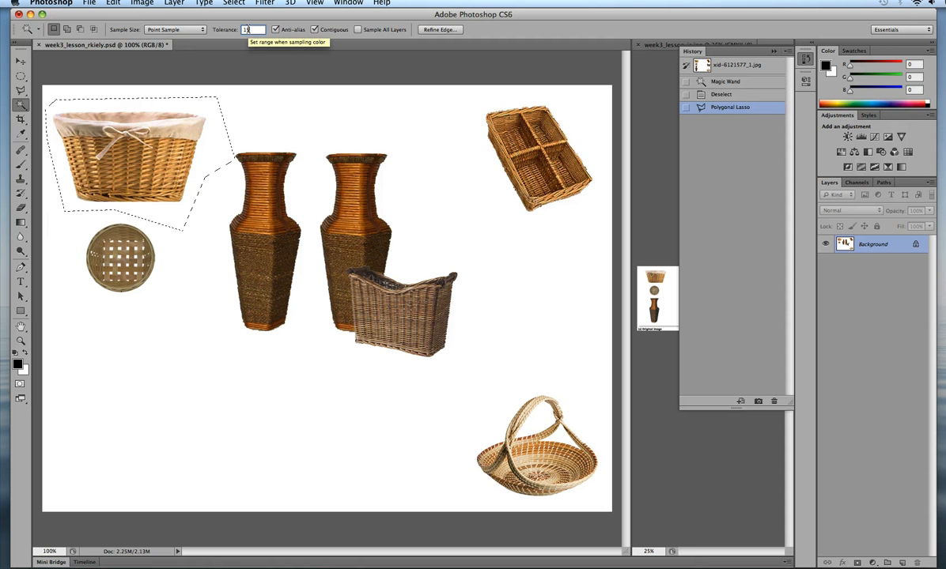
Step: Try subtracting the white background around the cloth-lined basket from the lasso selection with the Magic Wand at tolerance 15
key(super+plus)
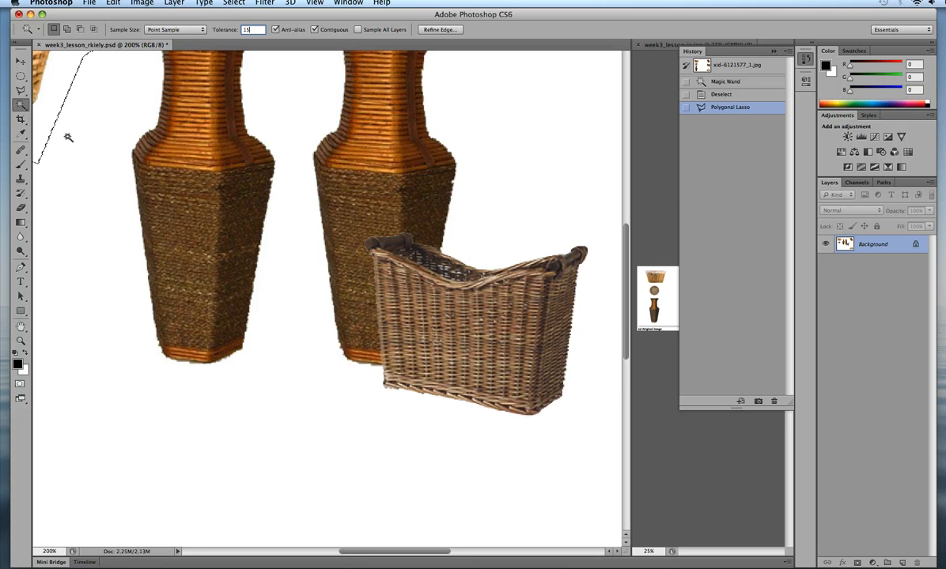
key(v)
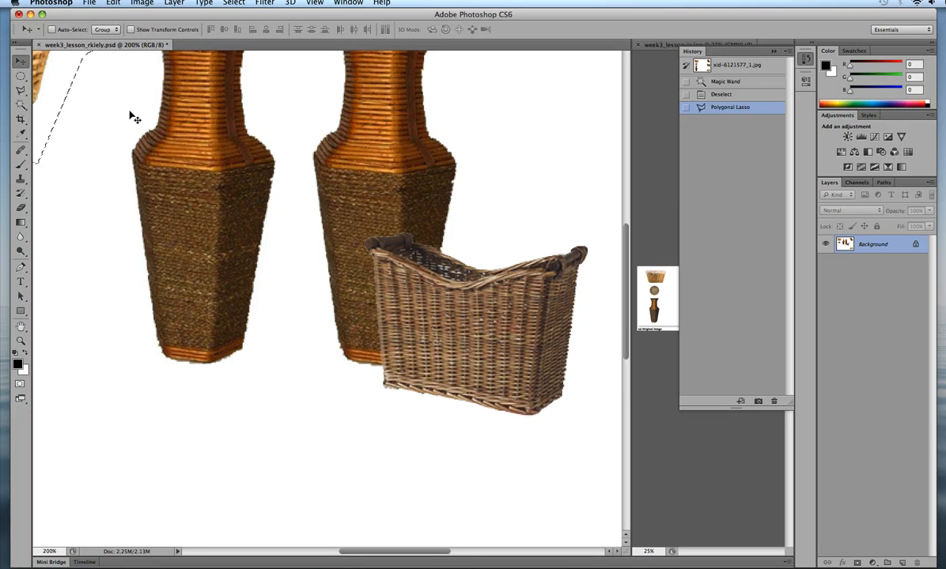
click(22, 327)
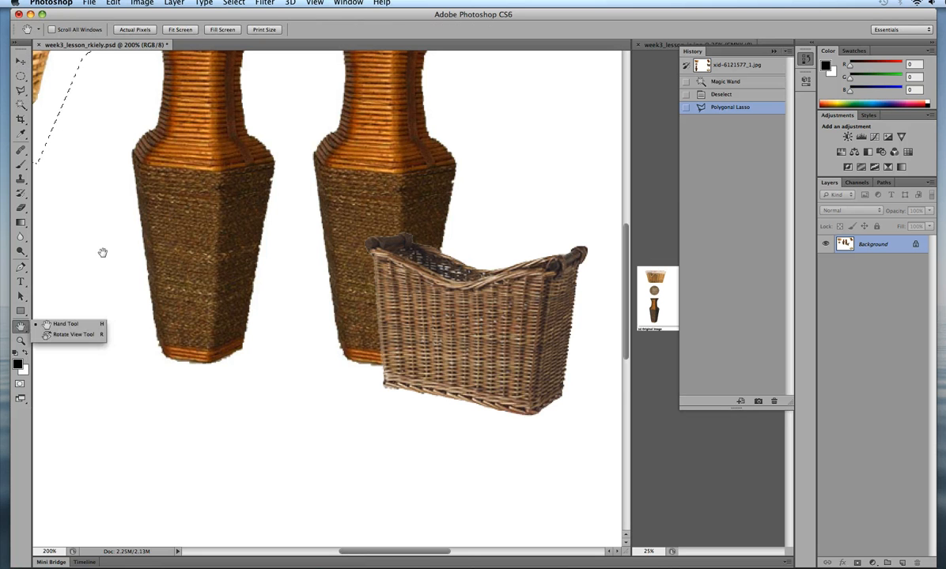
drag(91, 232, 165, 272)
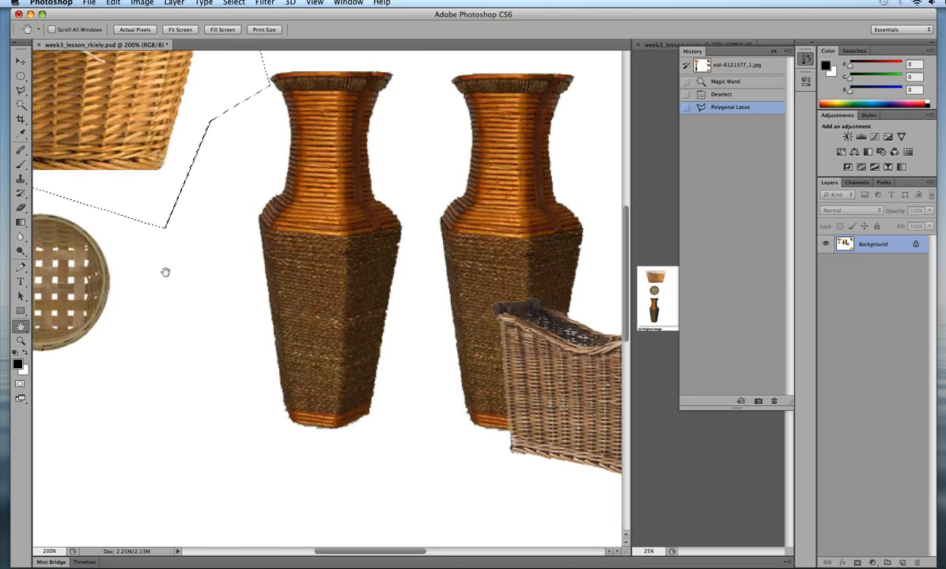
drag(369, 383, 417, 400)
drag(256, 366, 246, 388)
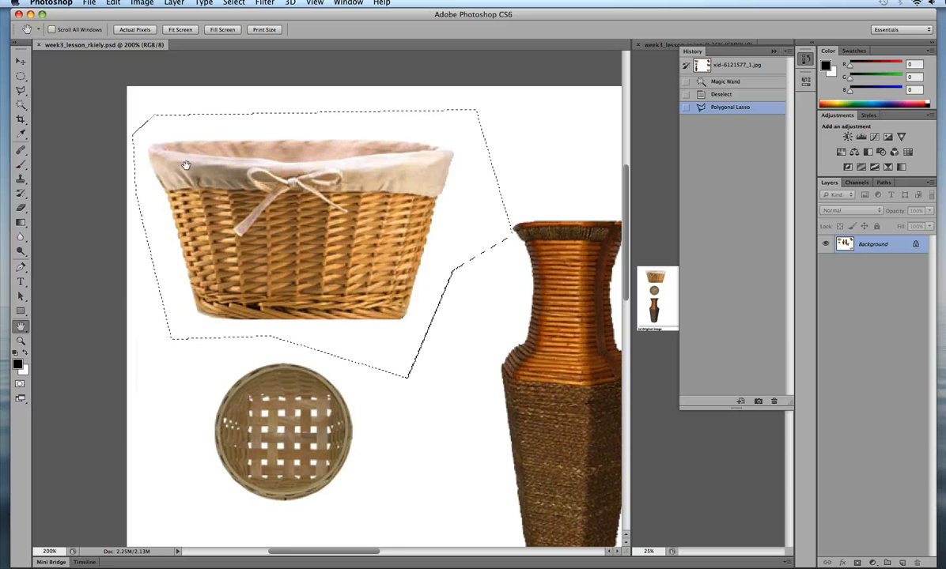
drag(186, 166, 101, 136)
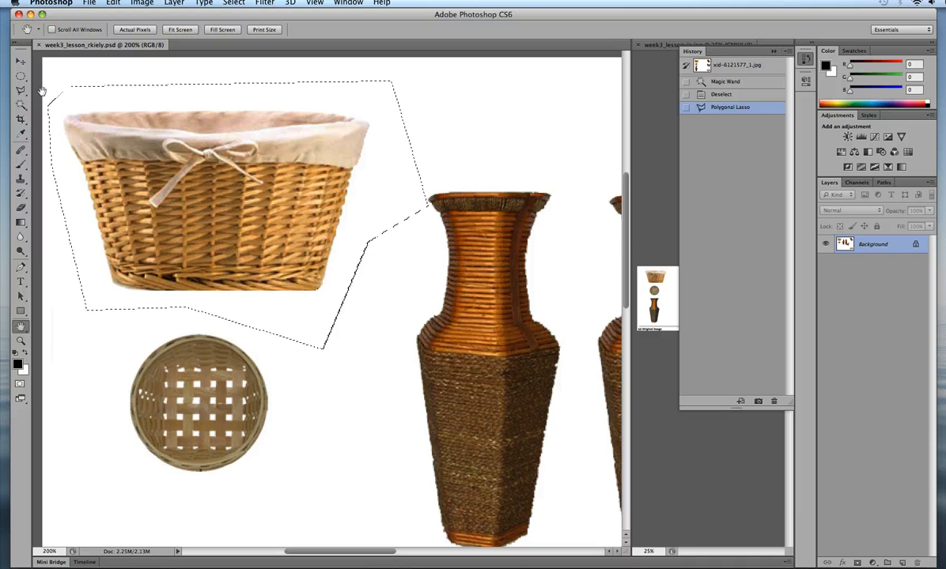
drag(165, 136, 159, 131)
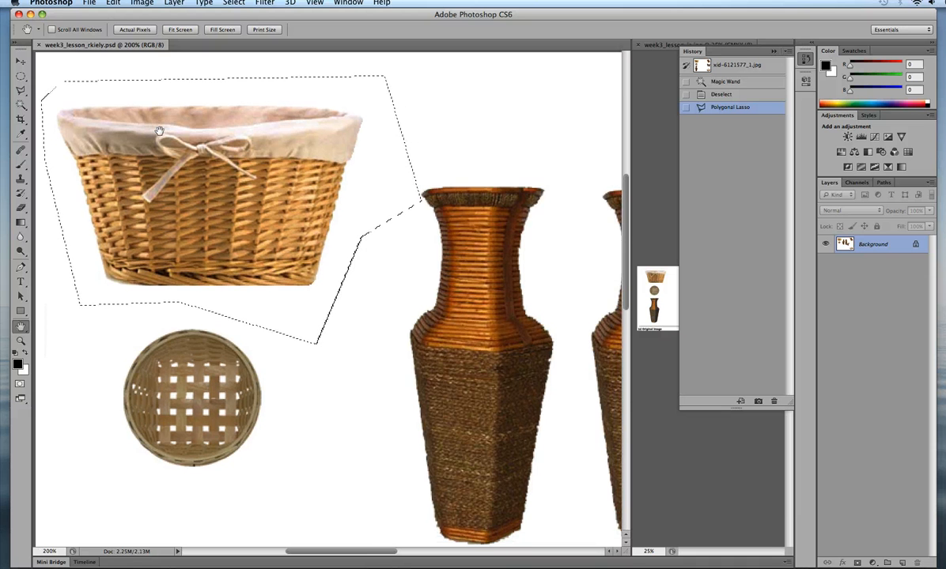
click(20, 106)
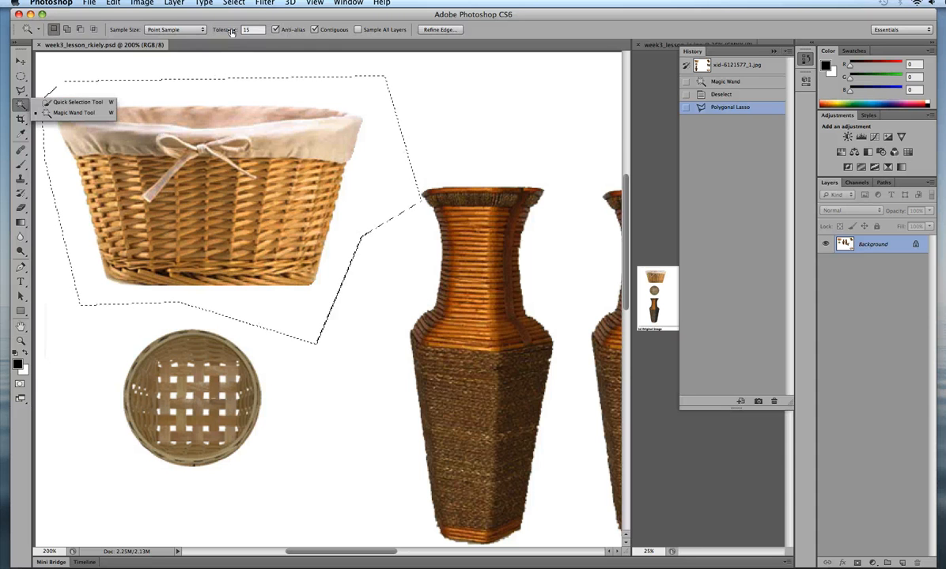
click(234, 91)
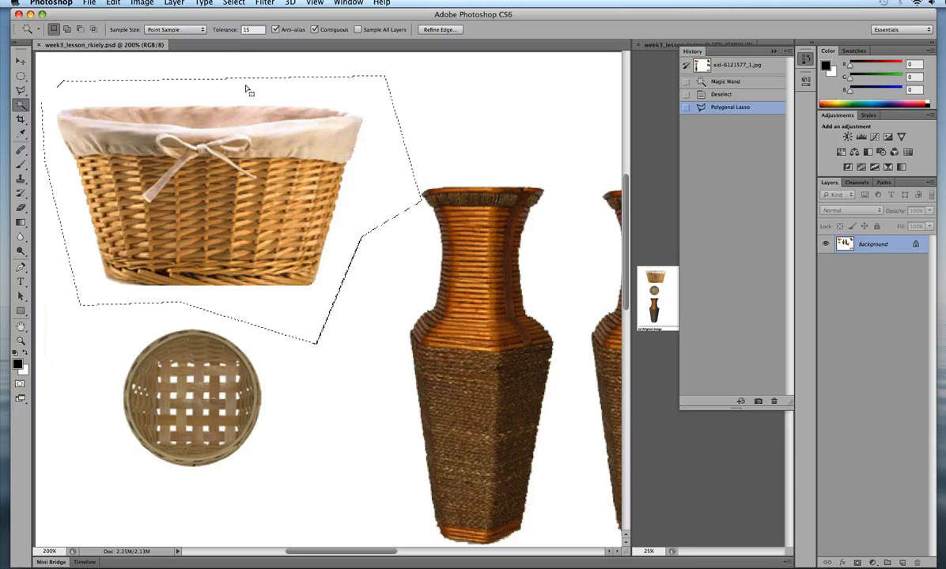
key(alt)
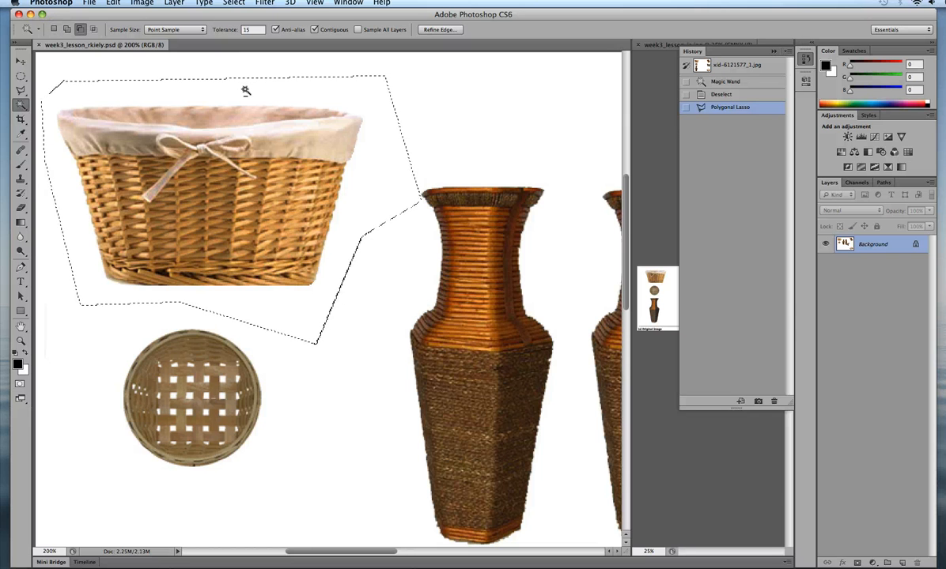
alt+click(237, 93)
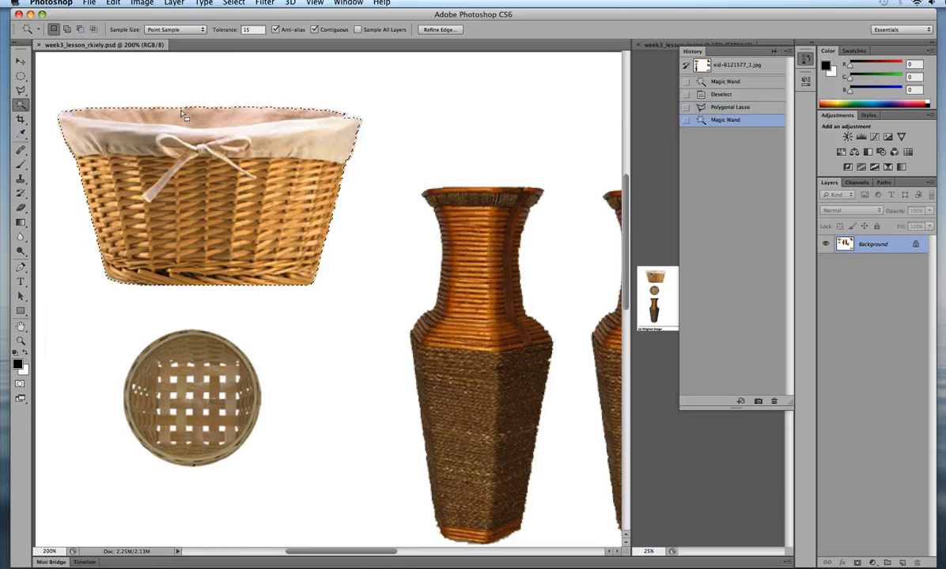
Step: Undo the Magic Wand subtraction and subtract the white background around the basket again with a tolerance of 2
key(super+equal)
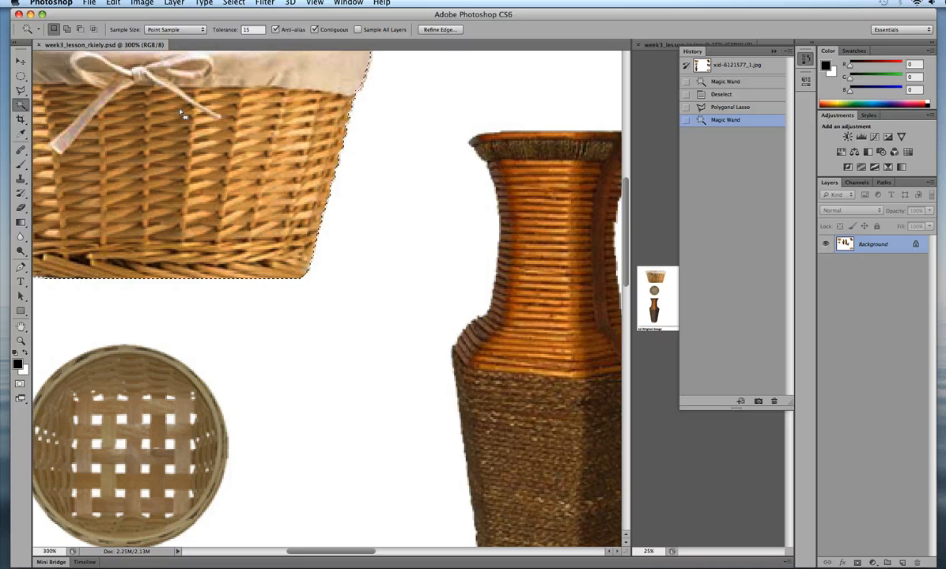
key(space)
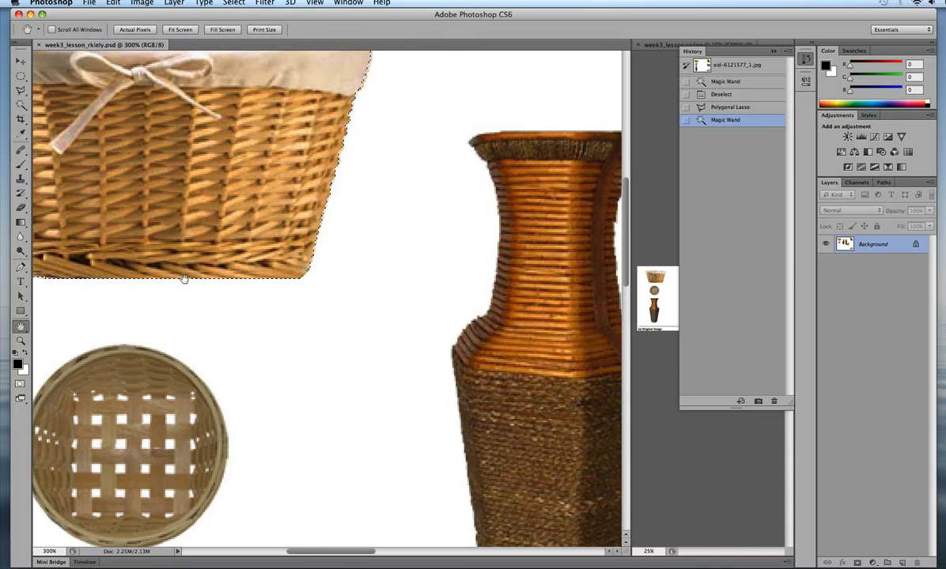
drag(318, 373, 347, 417)
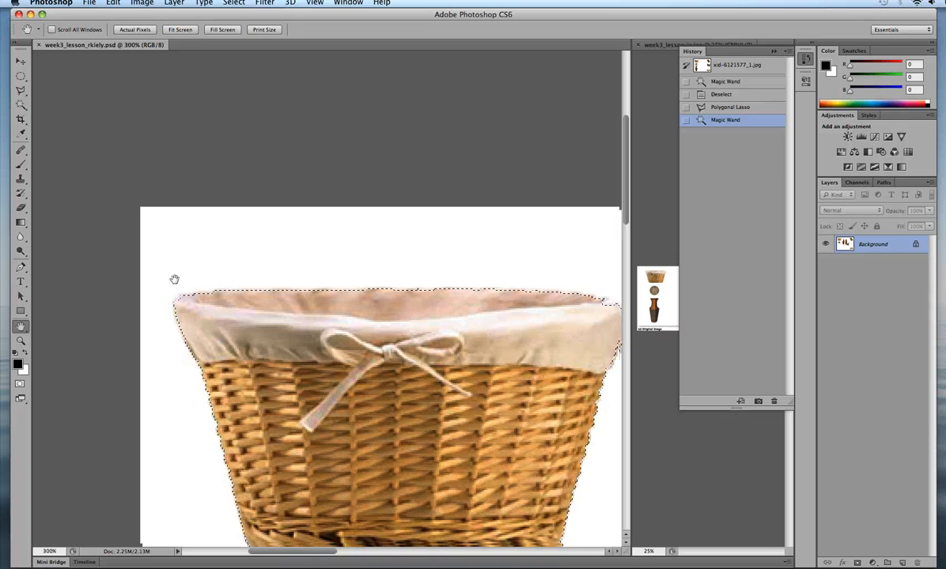
drag(173, 279, 120, 186)
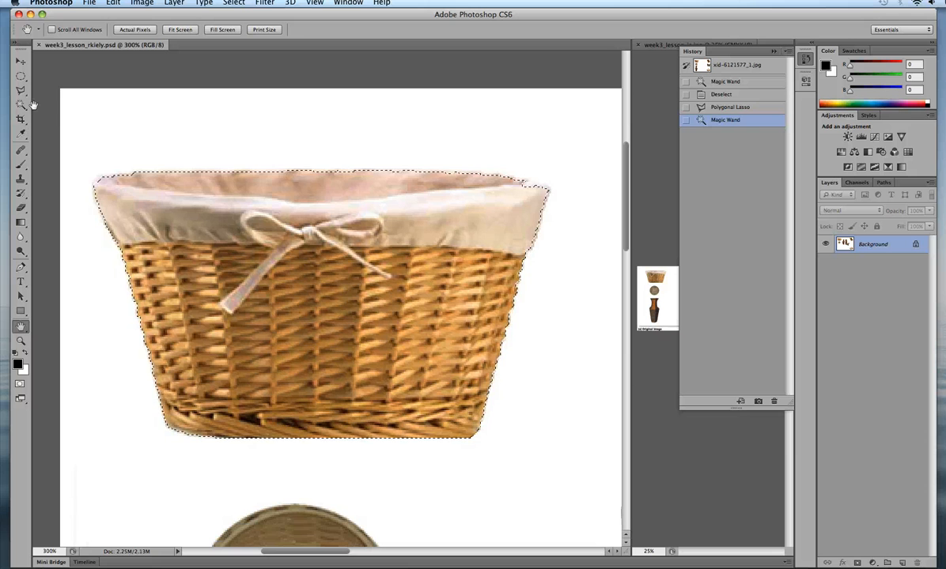
click(21, 104)
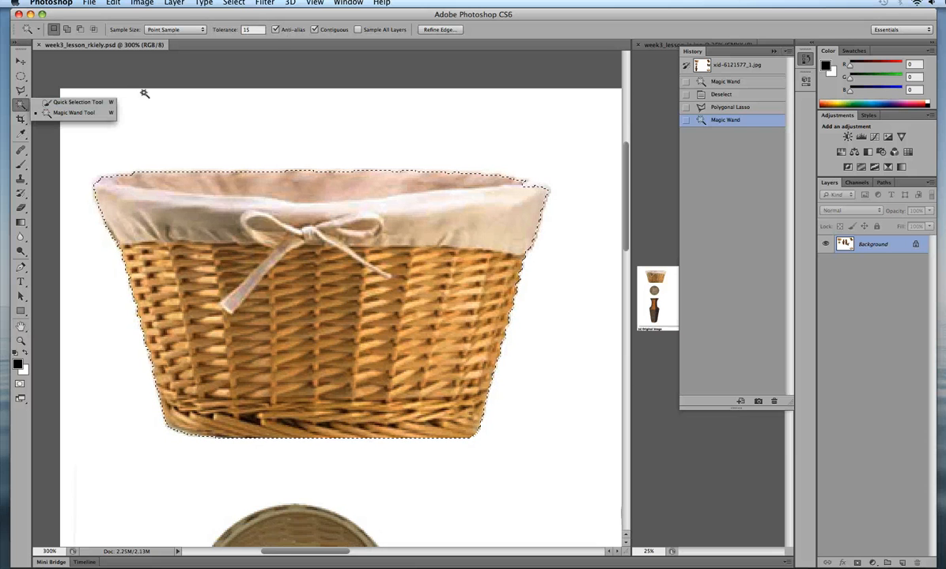
click(258, 29)
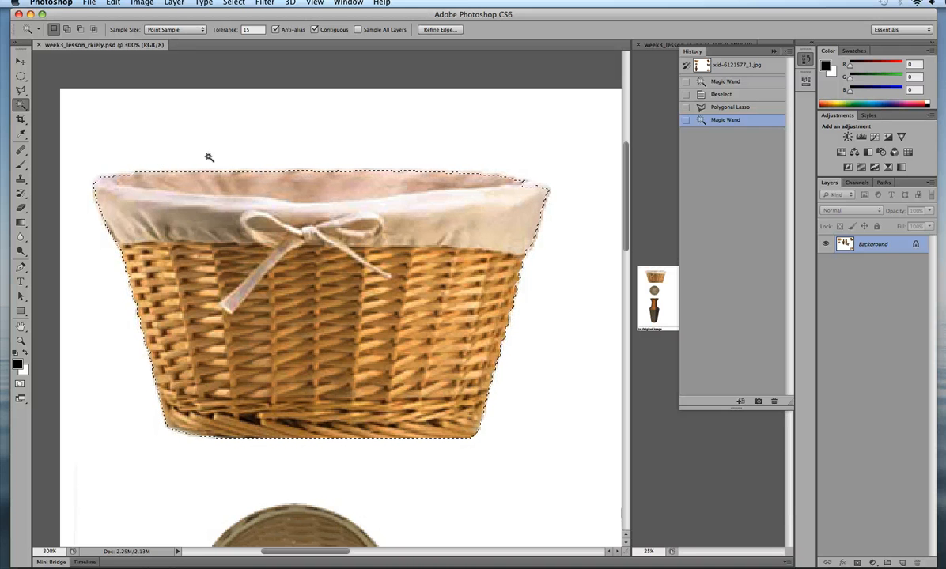
click(257, 28)
text(2)
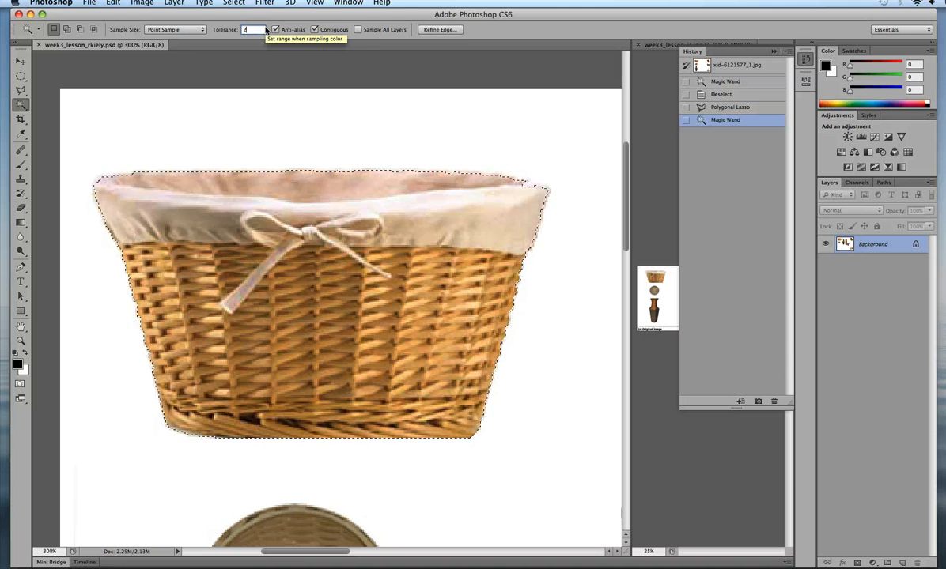
key(super+z)
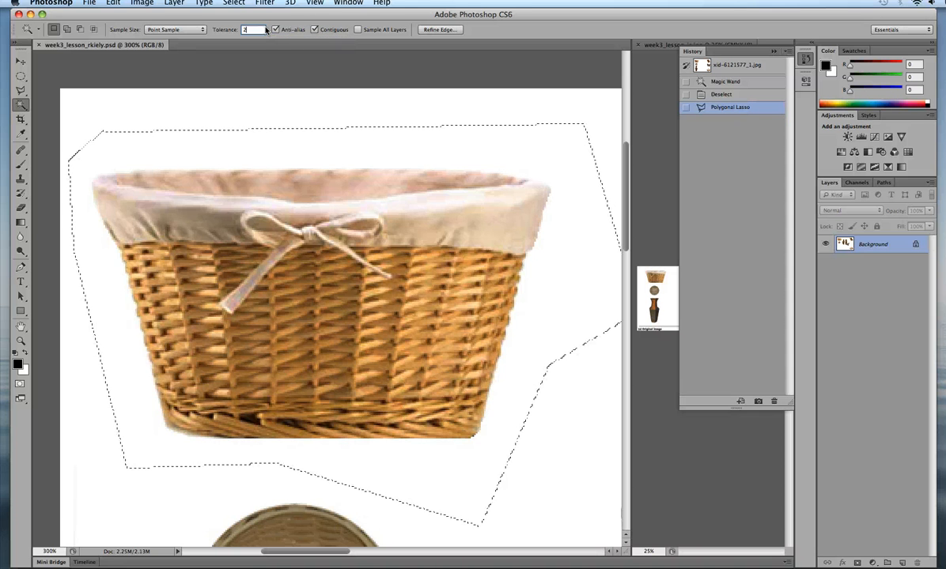
alt+click(165, 146)
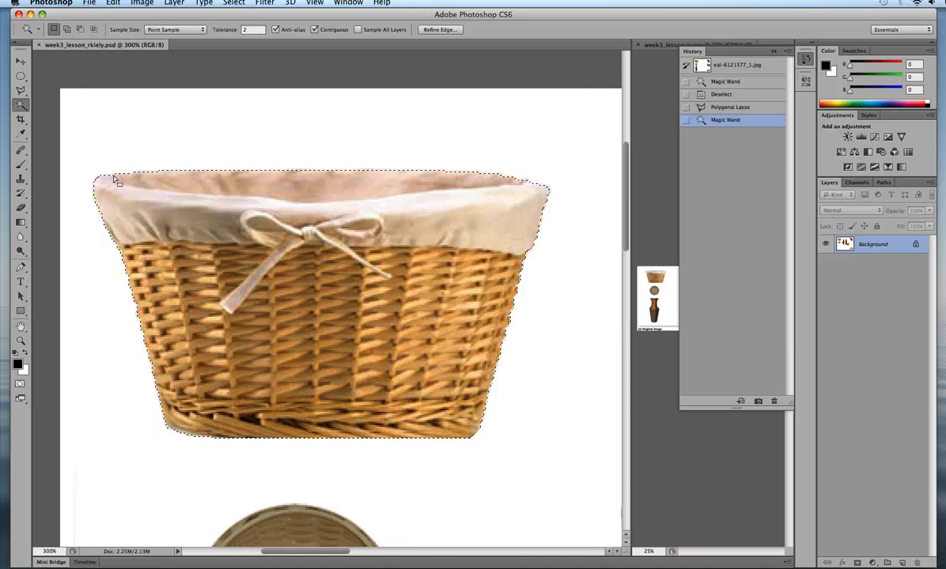
Step: Examine the selection edge closely along the basket's upper-left cloth rim at up to 1600% magnification
key(super+equal)
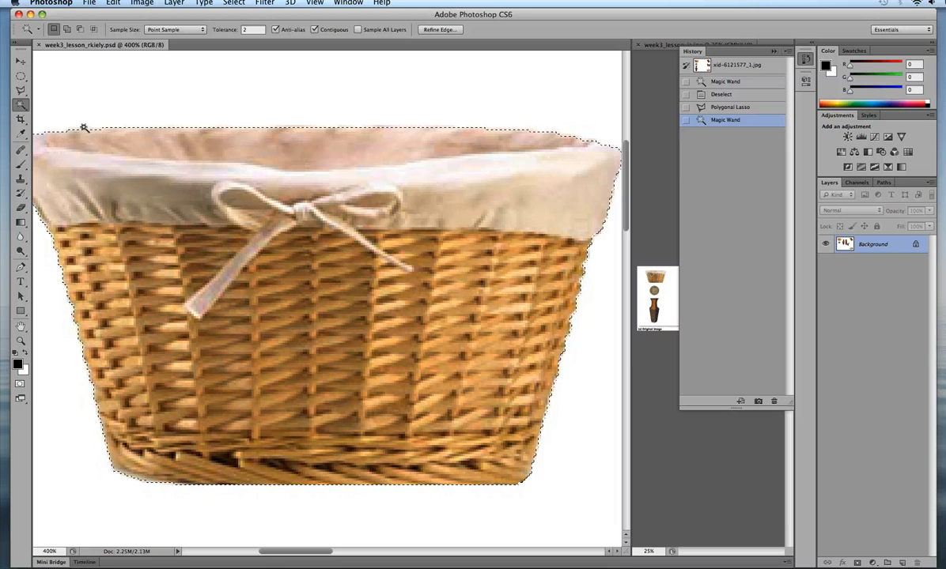
key(super+equal)
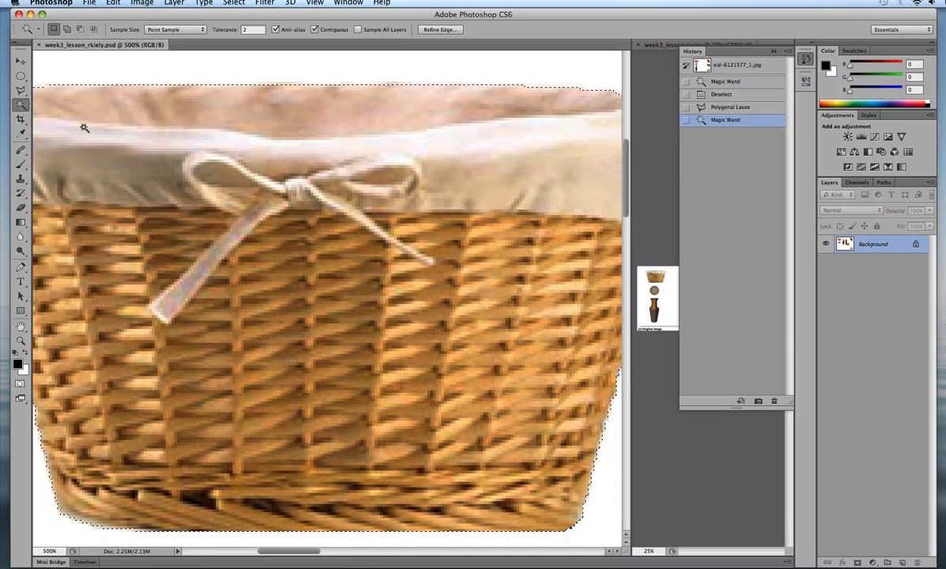
key(space)
drag(76, 143, 222, 223)
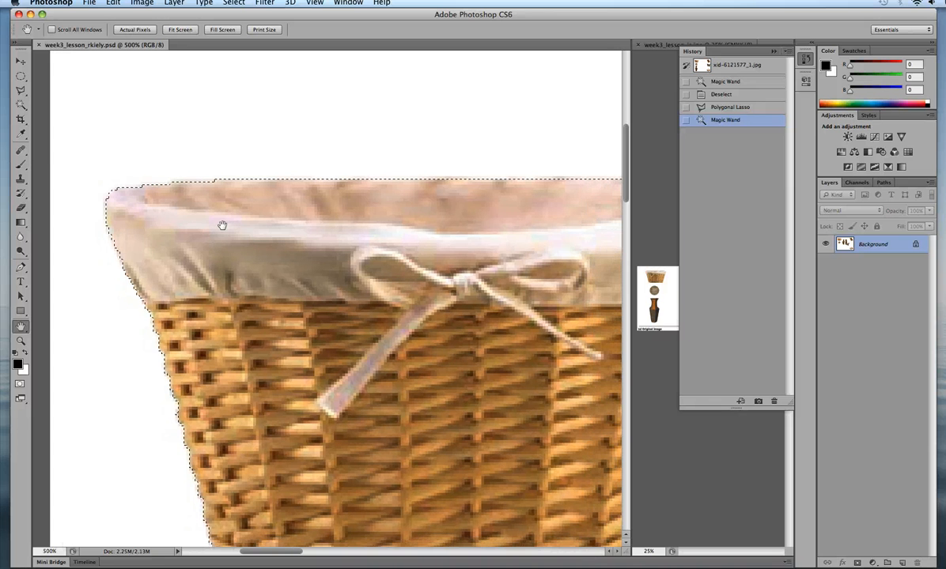
key(super+equal)
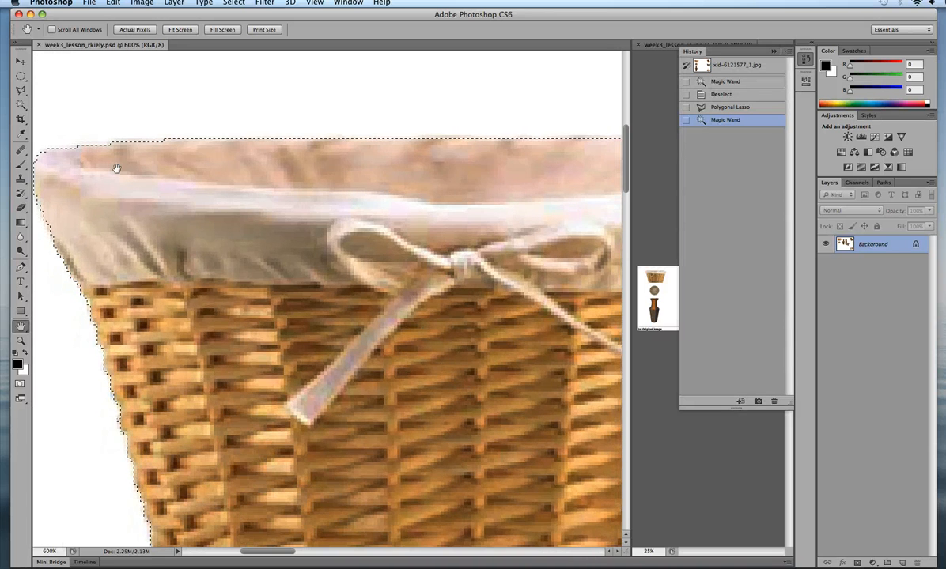
key(super+equal)
key(super+equal)
key(super+equal)
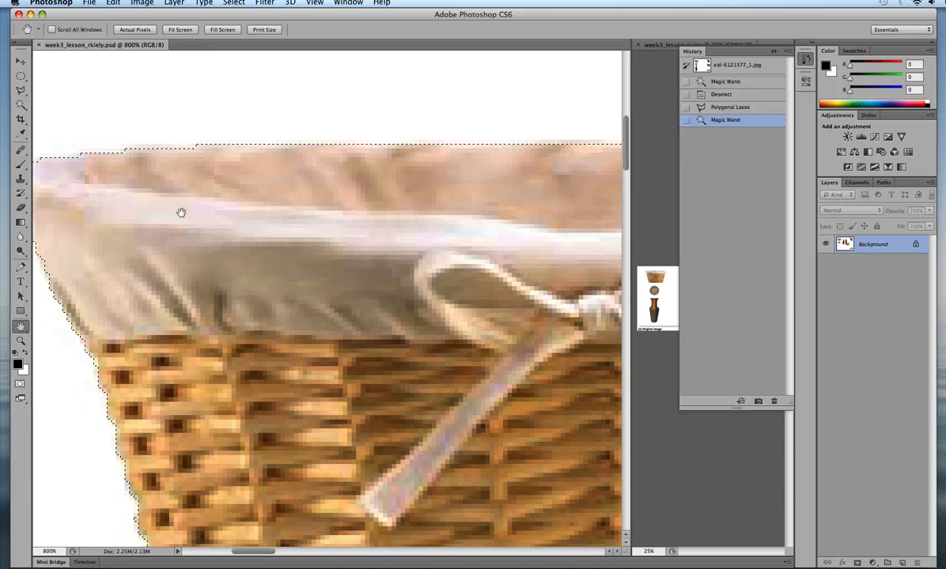
key(super+equal)
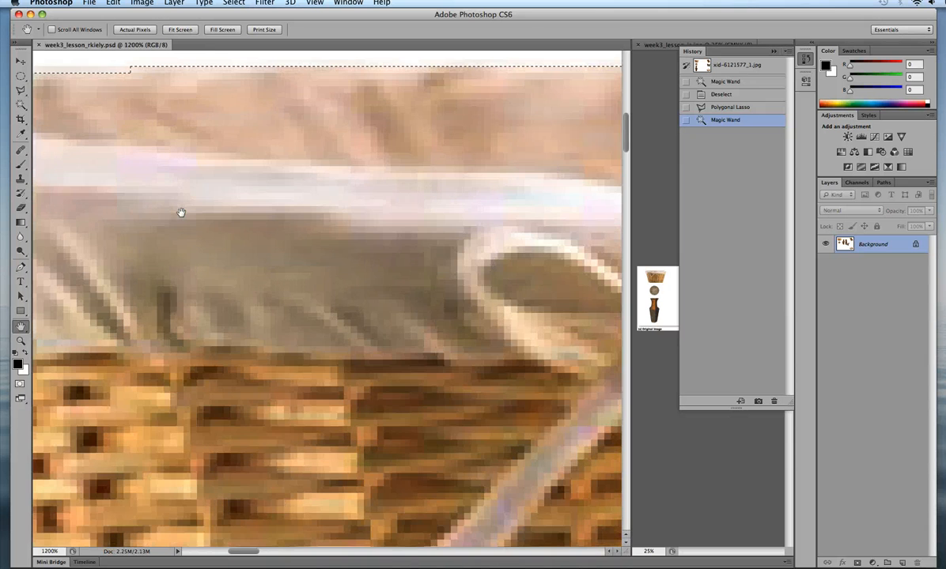
scroll(261, 290, up, 5)
scroll(261, 289, left, 3)
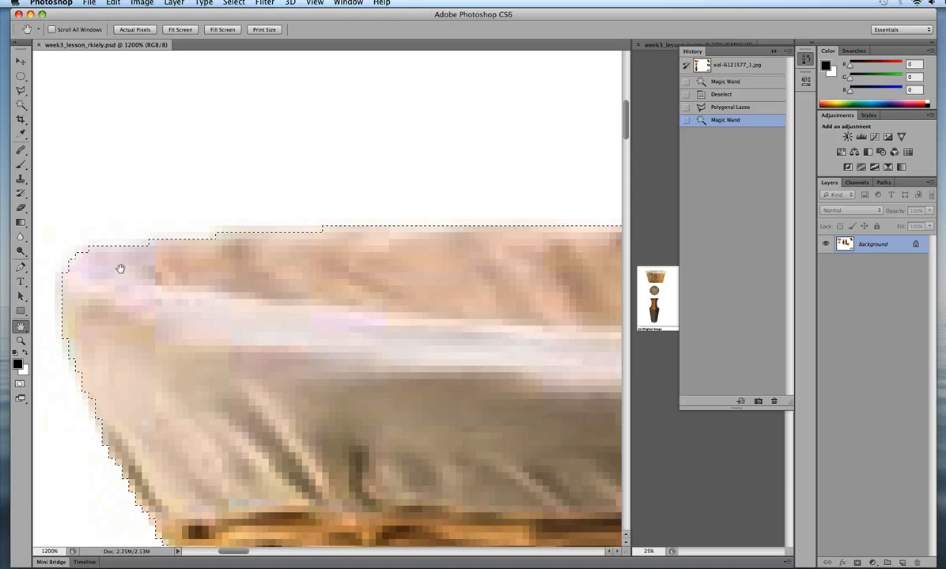
key(super+equal)
scroll(194, 275, up, 3)
scroll(194, 274, left, 3)
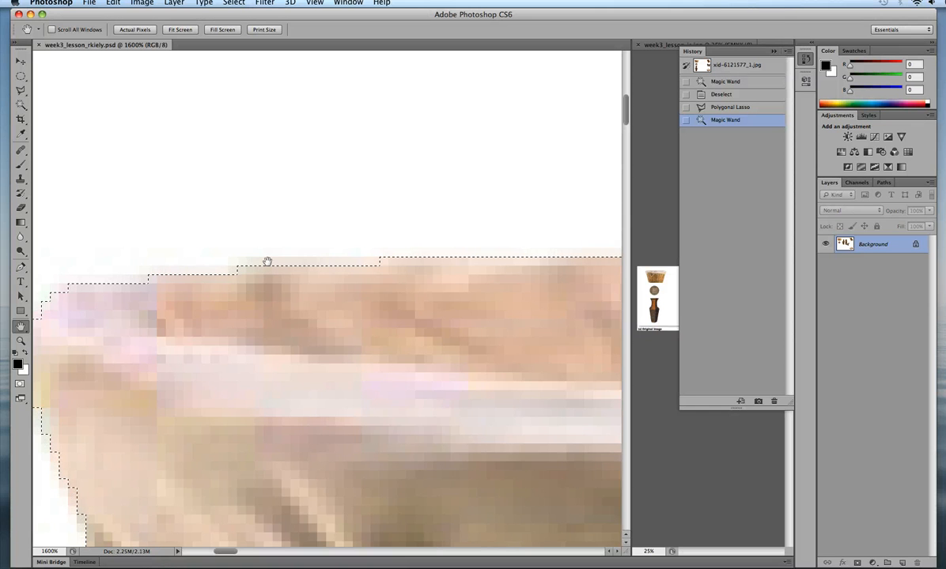
Step: Examine the selection edge along the basket's cloth rim and upper-left corner at up to 3200%, and the basket's whole outline at 400%
scroll(267, 262, up, 3)
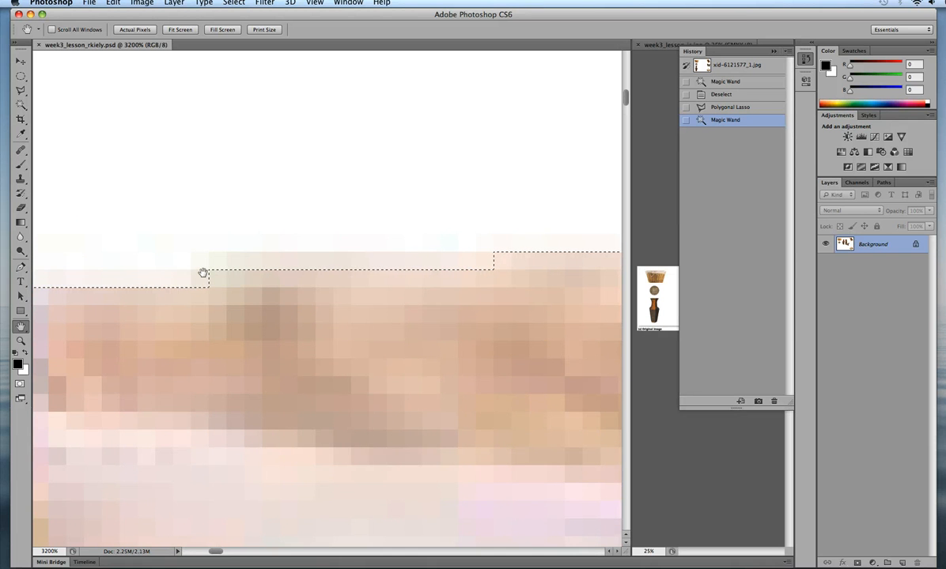
drag(258, 275, 346, 239)
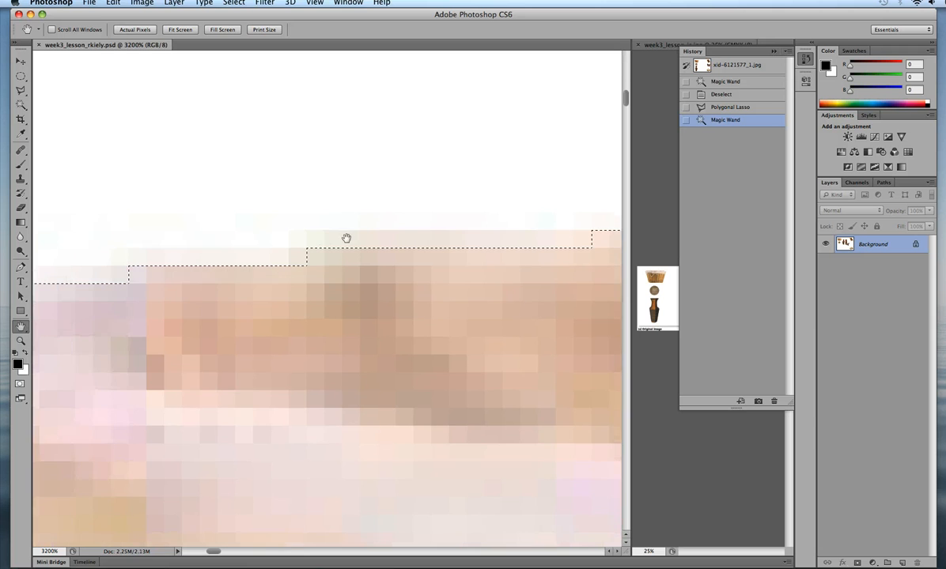
drag(247, 238, 366, 258)
drag(299, 262, 368, 256)
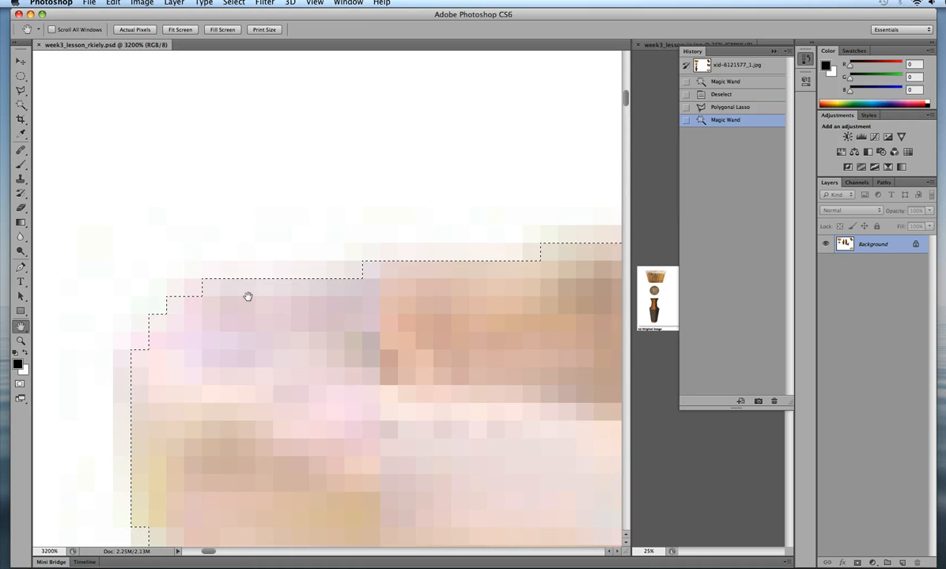
key(super+minus)
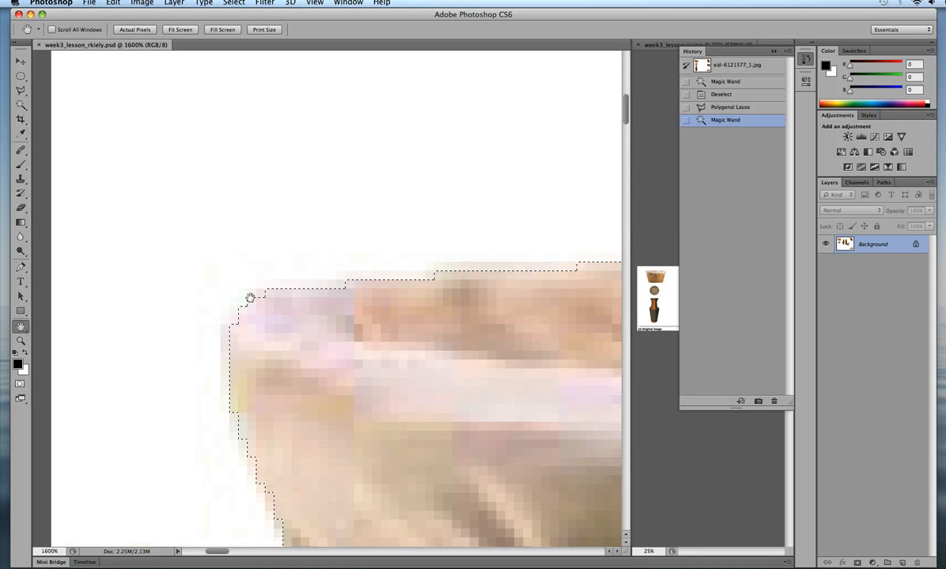
key(super+minus)
key(super+minus)
key(super+minus)
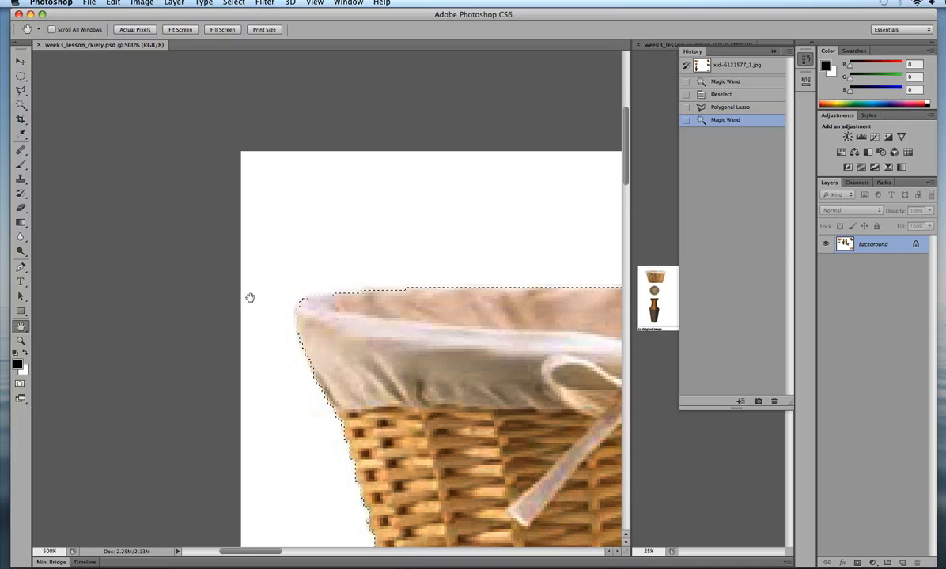
key(super+minus)
drag(250, 298, 160, 211)
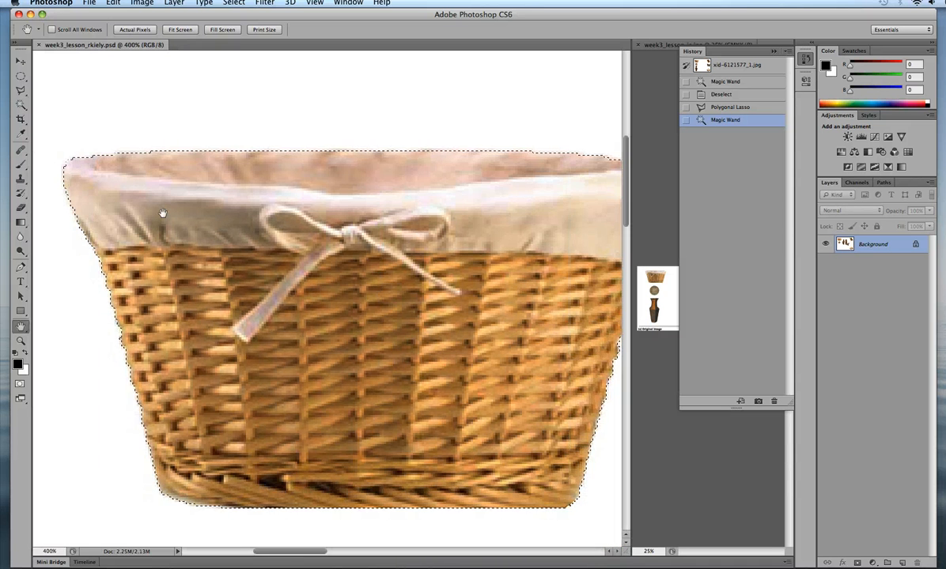
Step: Undo the Magic Wand subtraction and try subtracting the white background around the basket with a tolerance of 1
key(super+z)
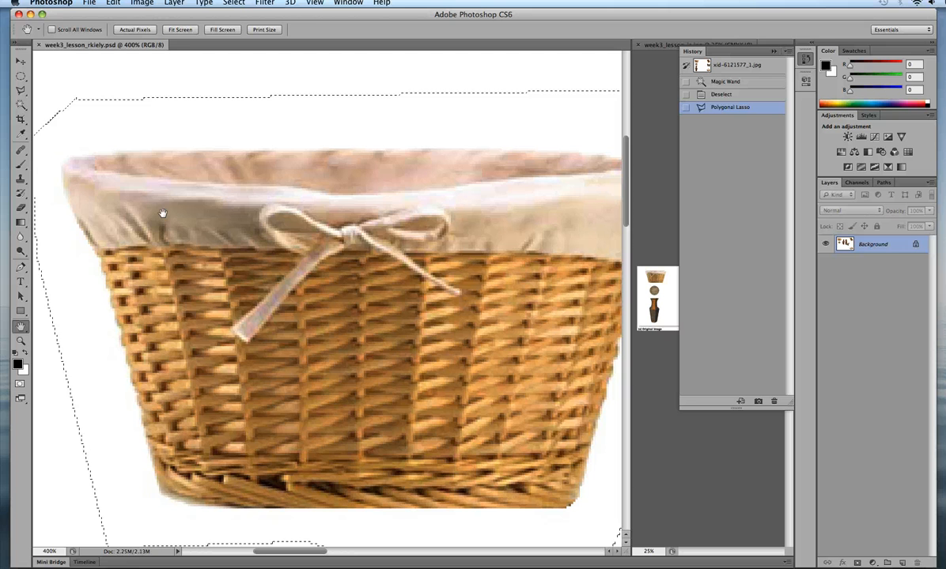
click(24, 106)
click(246, 29)
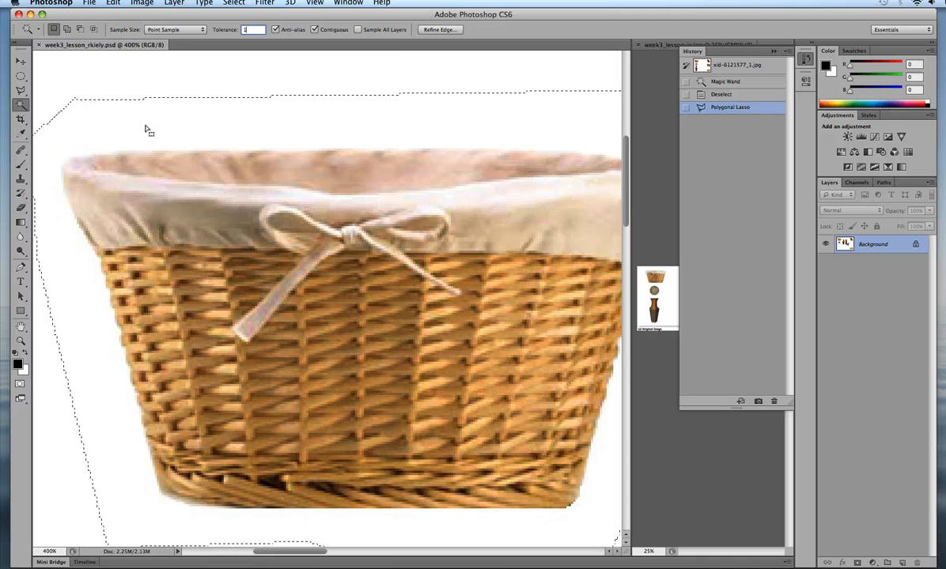
key(shift)
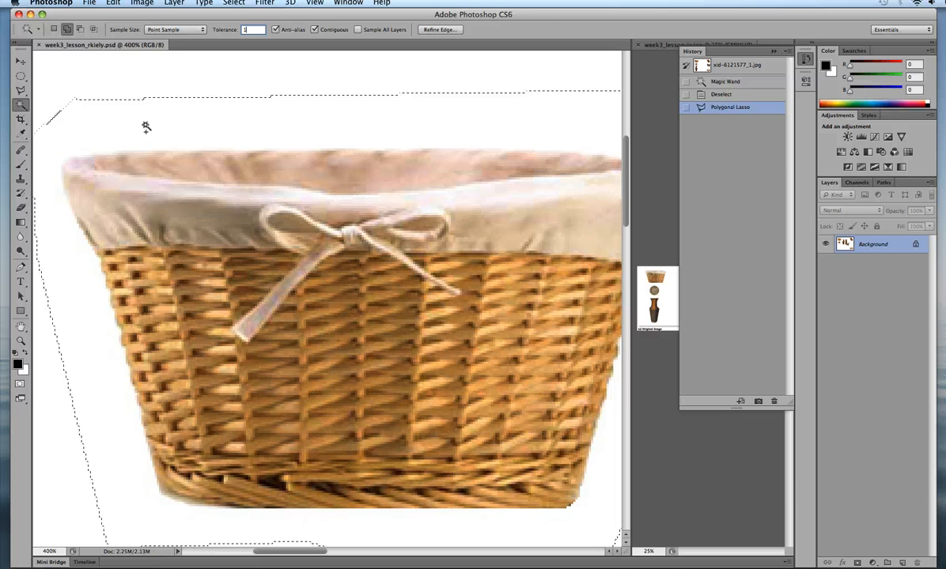
key(shift)
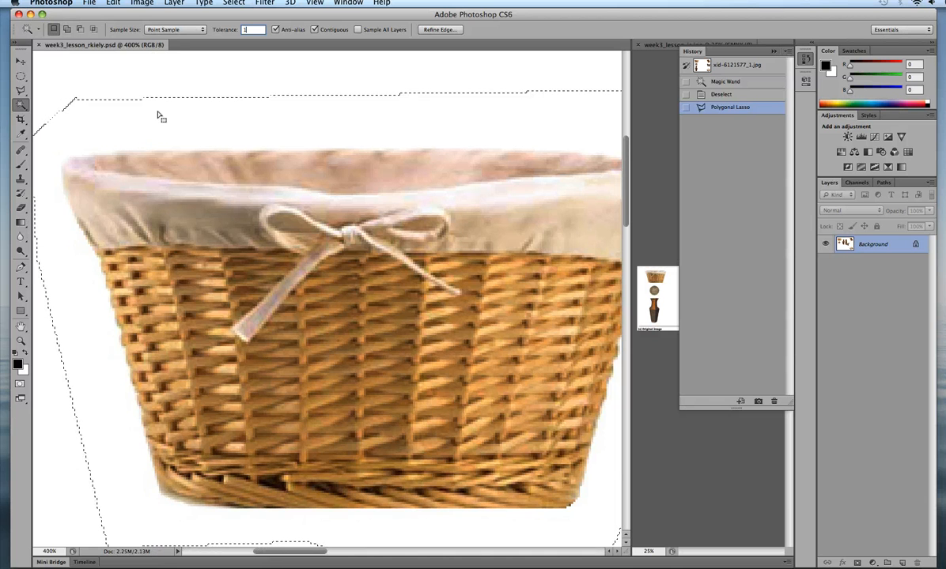
key(alt)
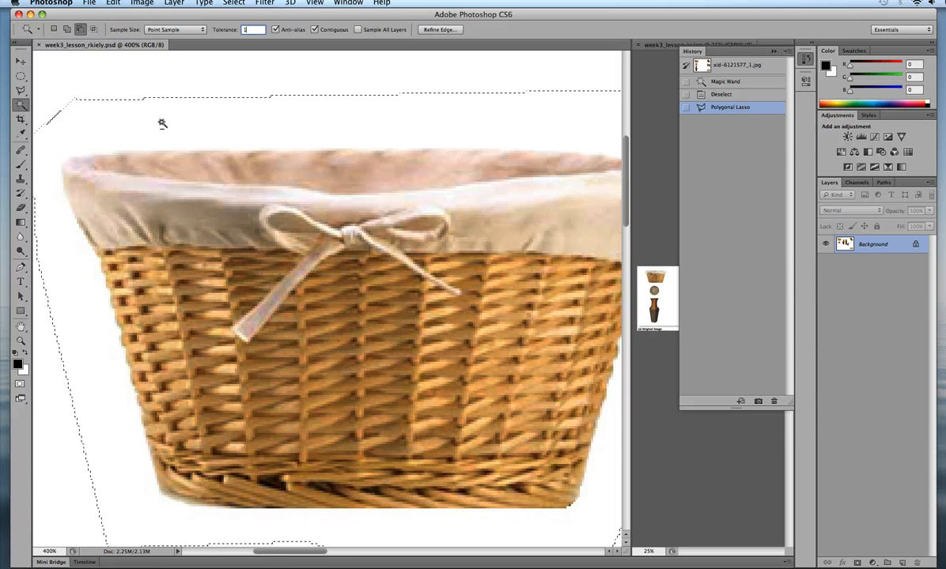
alt+click(162, 123)
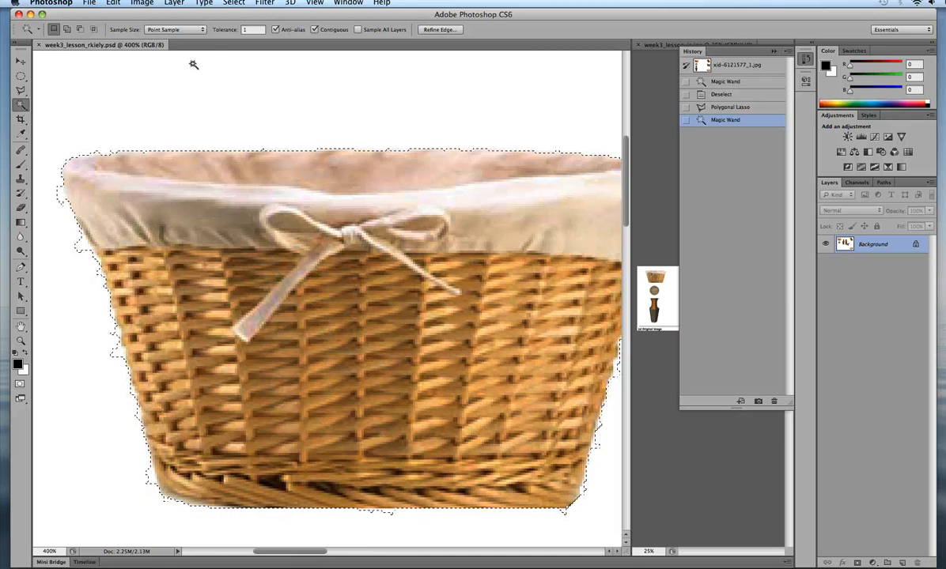
Step: Undo the tolerance 1 subtraction and subtract the white background from the basket's lasso selection with a Magic Wand tolerance of 2
key(super+z)
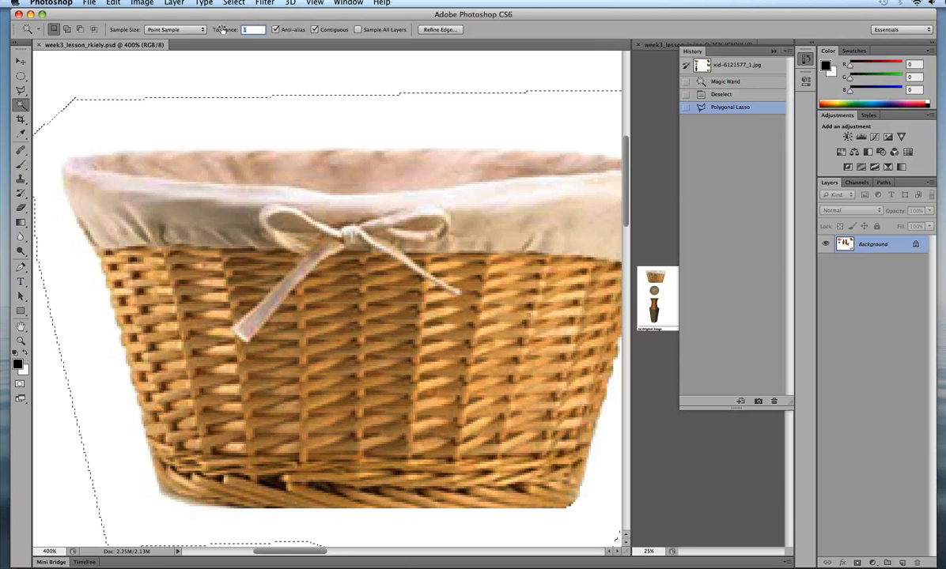
text(2)
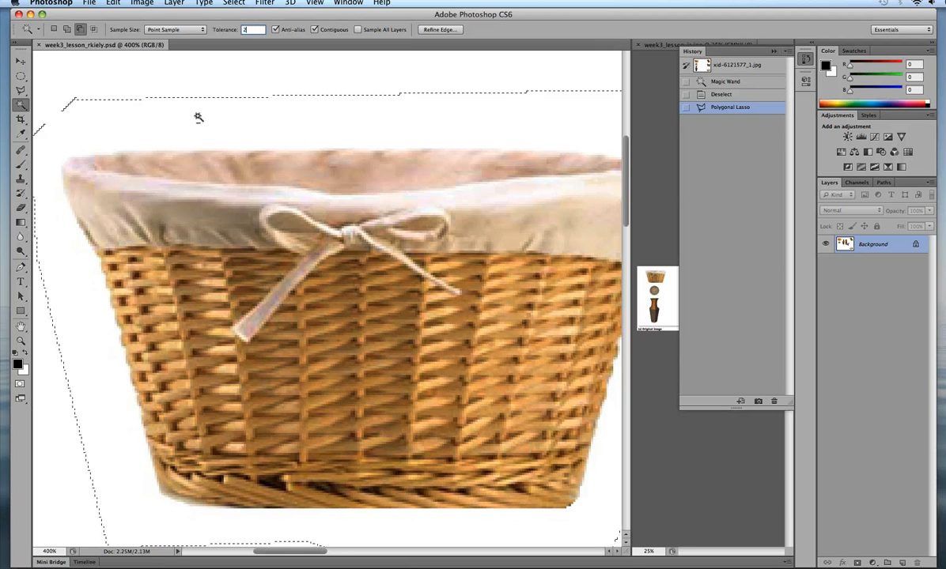
click(201, 113)
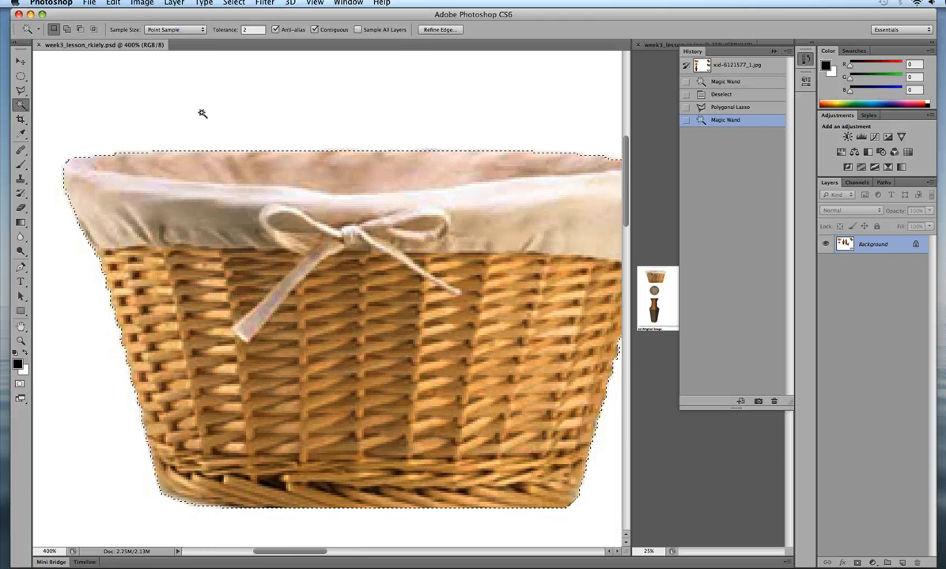
Step: Move the selected cloth-lined basket in front of the two tall vases, overlapping the dark wicker basket beside them
key(super+1)
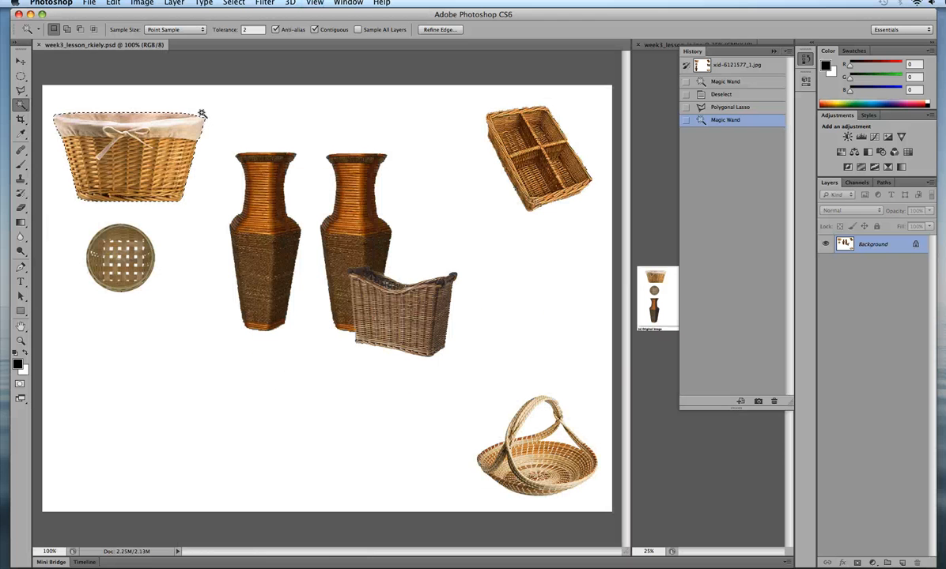
click(21, 63)
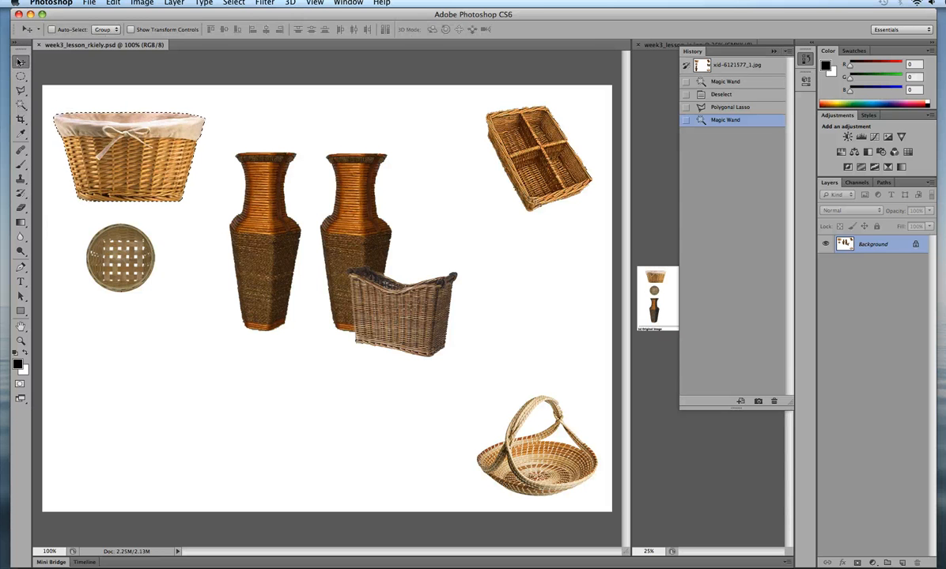
drag(72, 116, 335, 311)
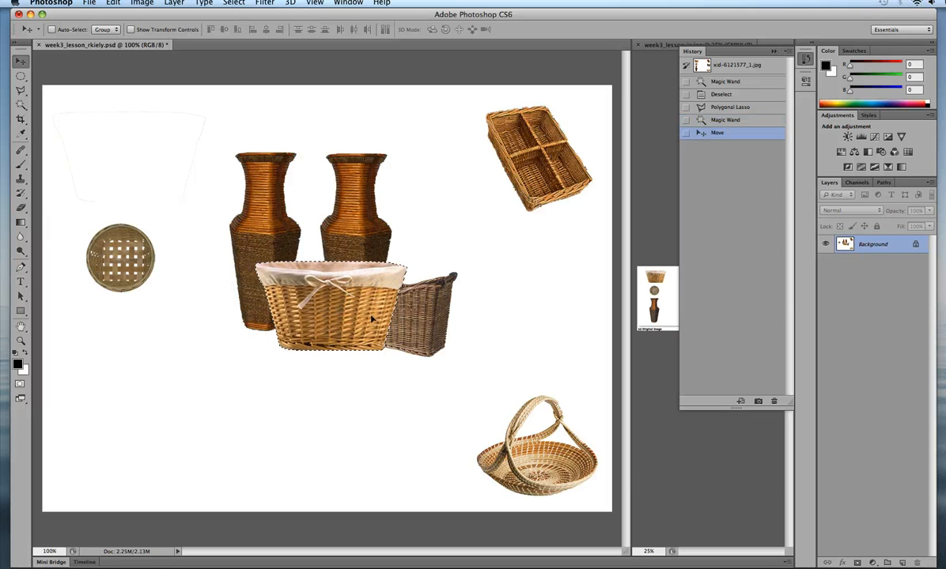
drag(364, 310, 365, 326)
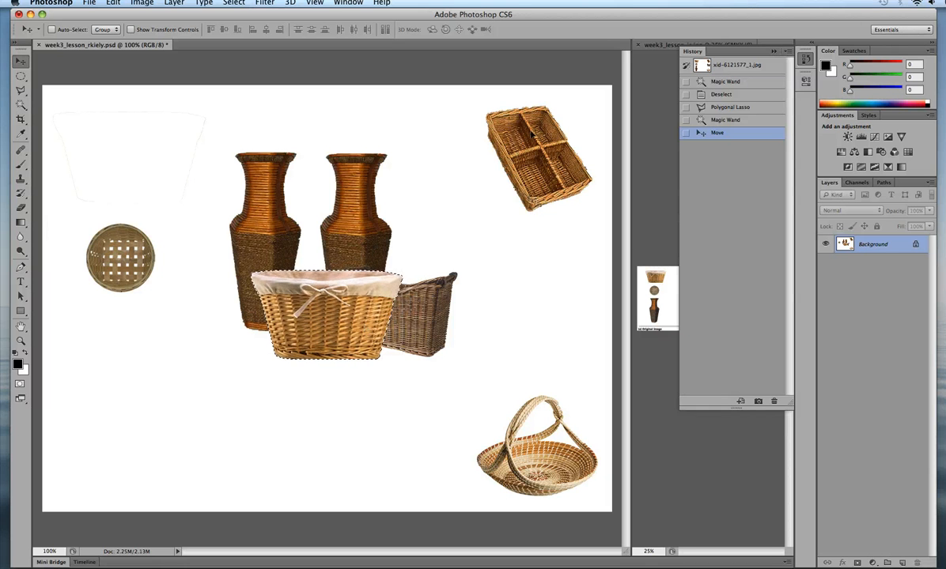